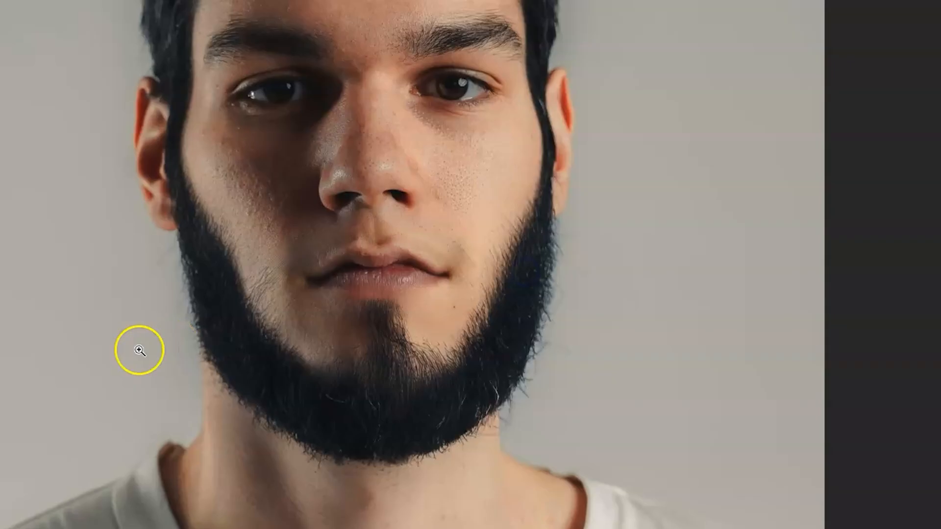
Duplicate the Background layer and select the new copy
left_click_drag(166, 258, 163, 350)
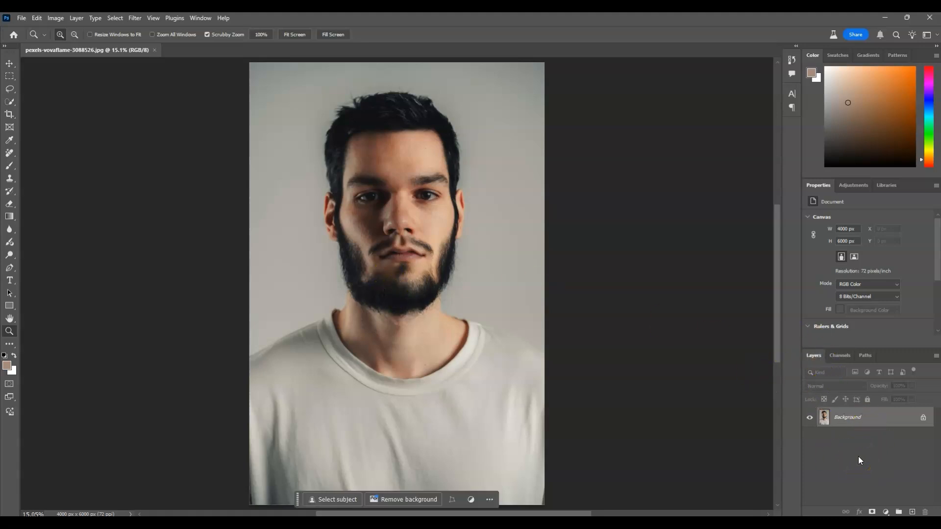
key("ctrl+j")
left_click(863, 417)
left_click(871, 424)
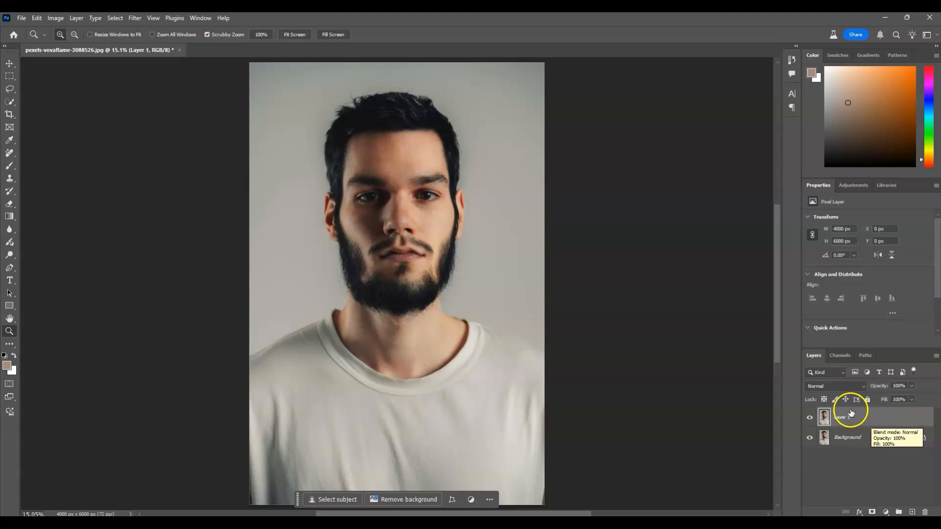
Draw a Lasso selection around the mustache above the upper lip
left_click(10, 89)
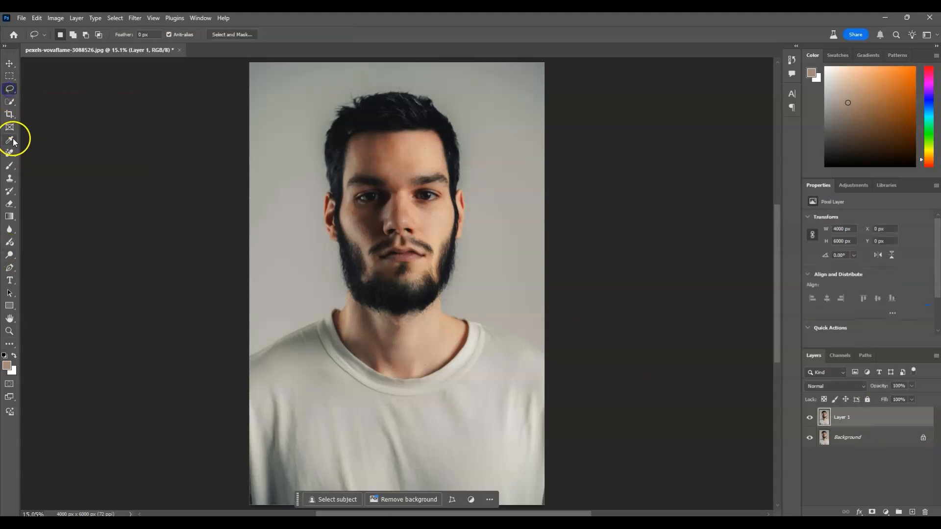
left_click_drag(367, 258, 371, 244)
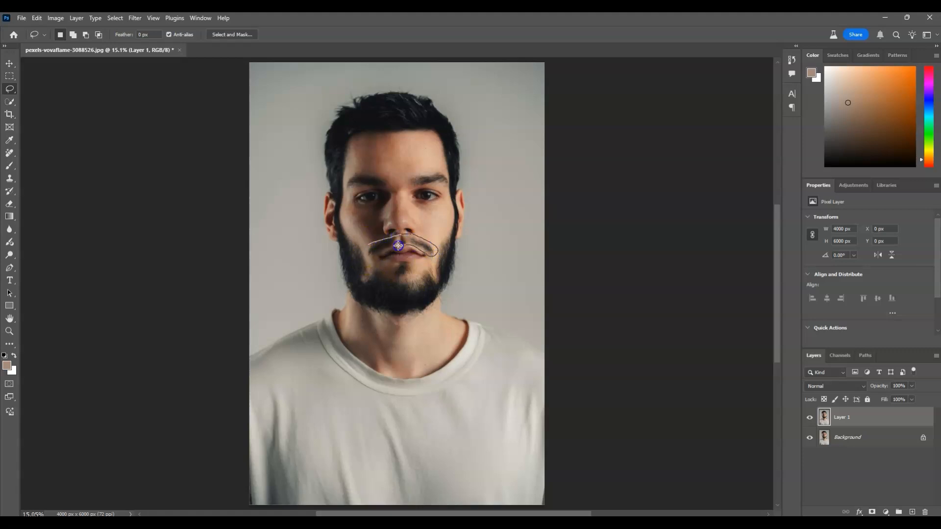
left_click_drag(365, 247, 367, 249)
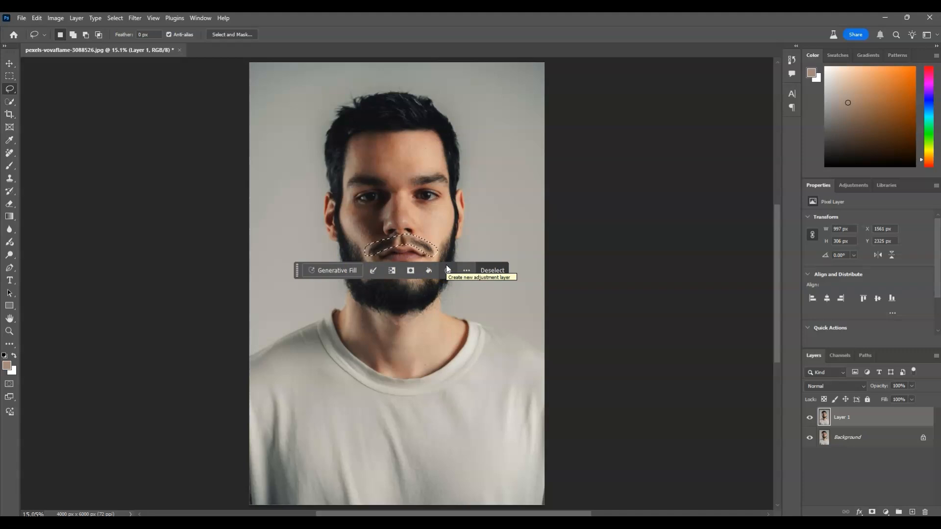
Run Generative Fill on the mustache selection with the prompt "shave mustache"
left_click(200, 23)
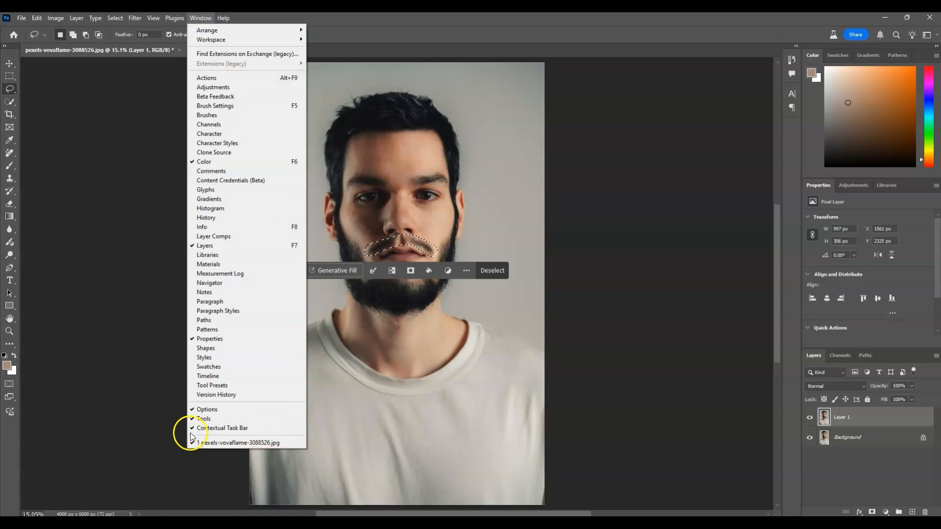
left_click(332, 379)
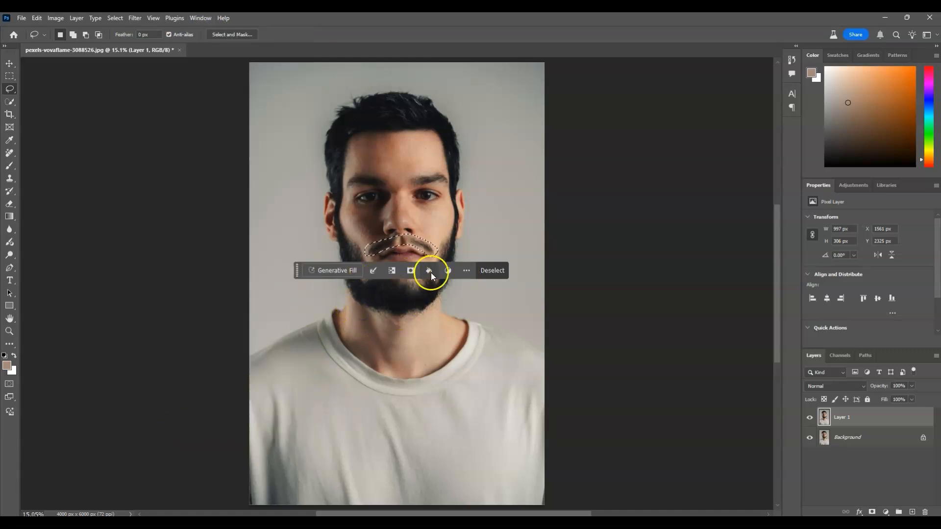
left_click(331, 271)
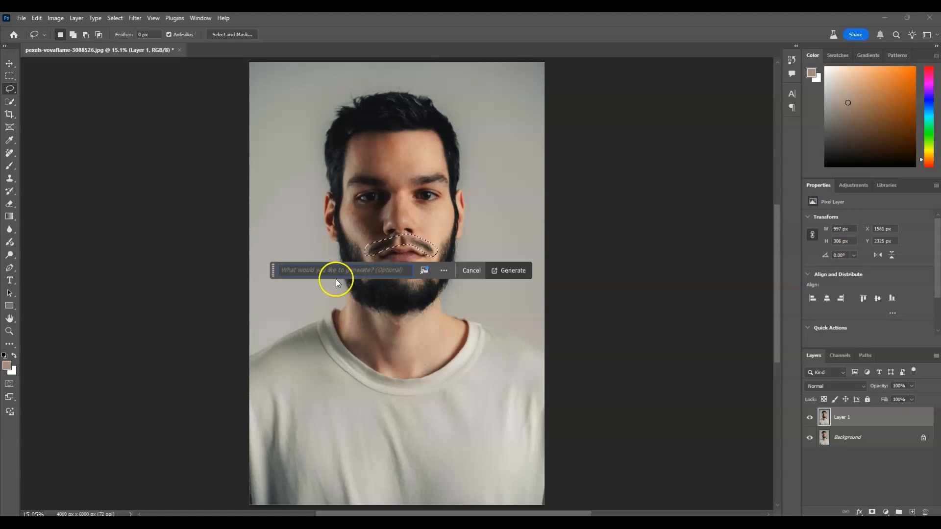
left_click(311, 270)
type("SHAVE MUSTACHE")
key("ctrl+a")
type("shave mustache")
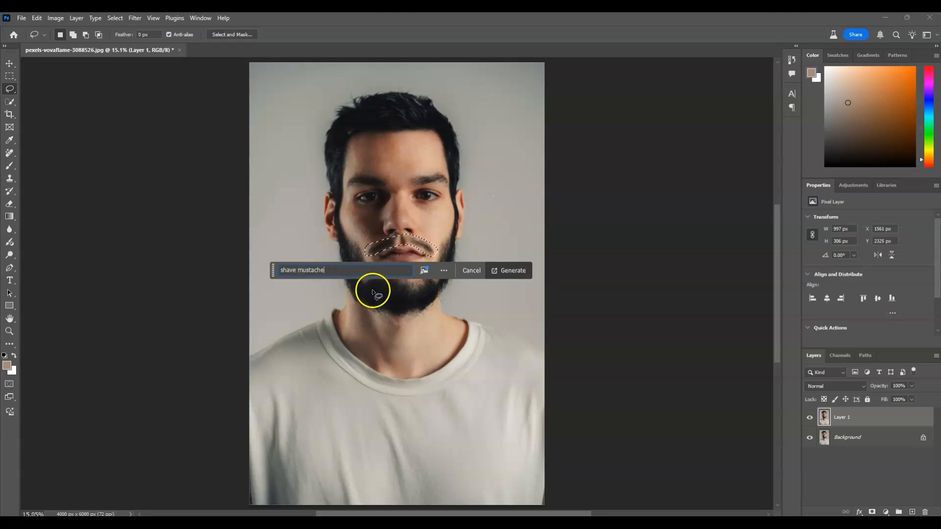
left_click(512, 272)
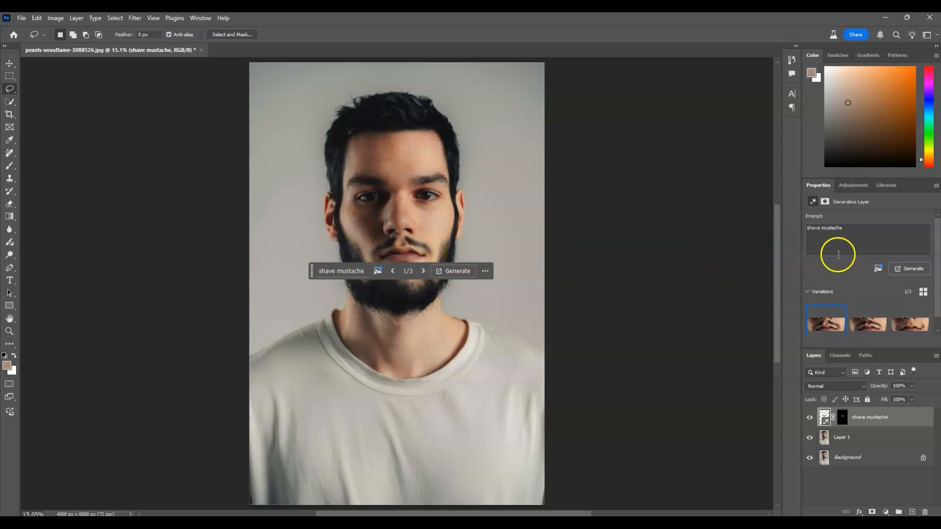
Compare the generated variations and generate another batch with the same prompt
mouse_move(897, 314)
left_click(862, 323)
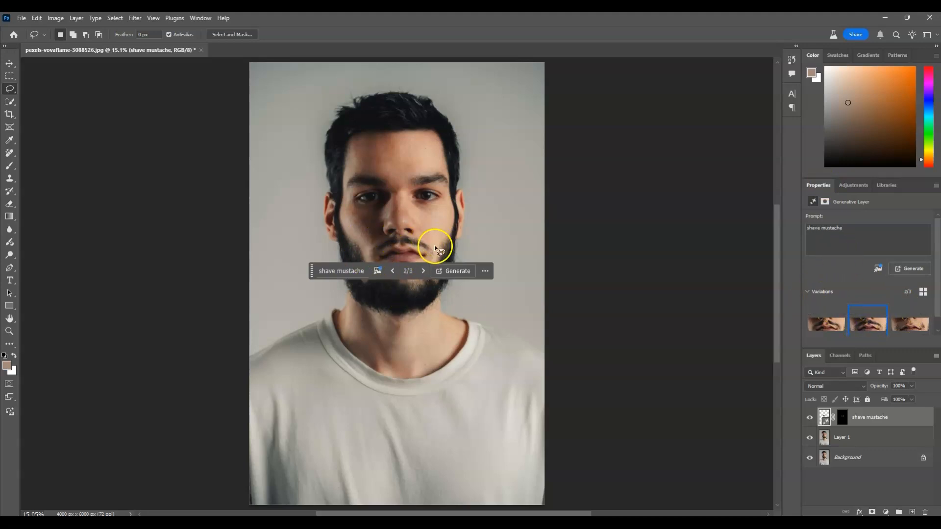
left_click(912, 334)
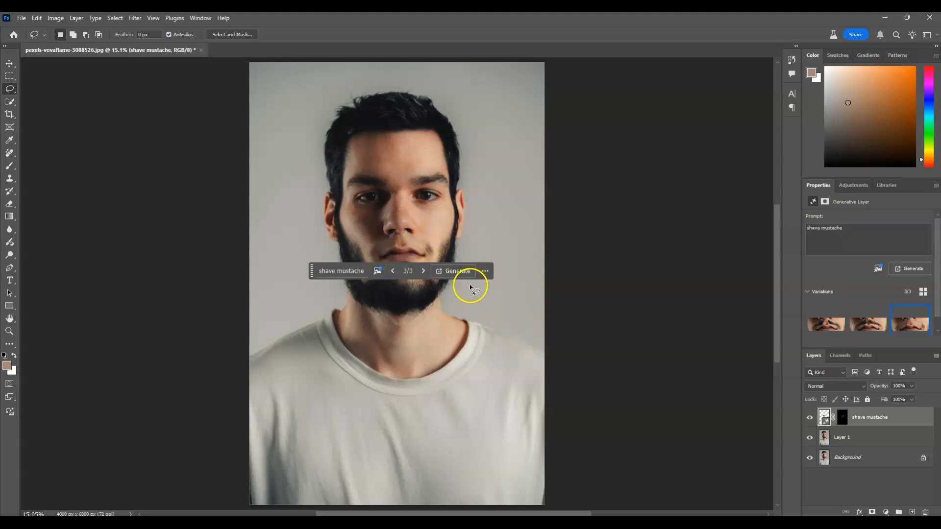
left_click(457, 272)
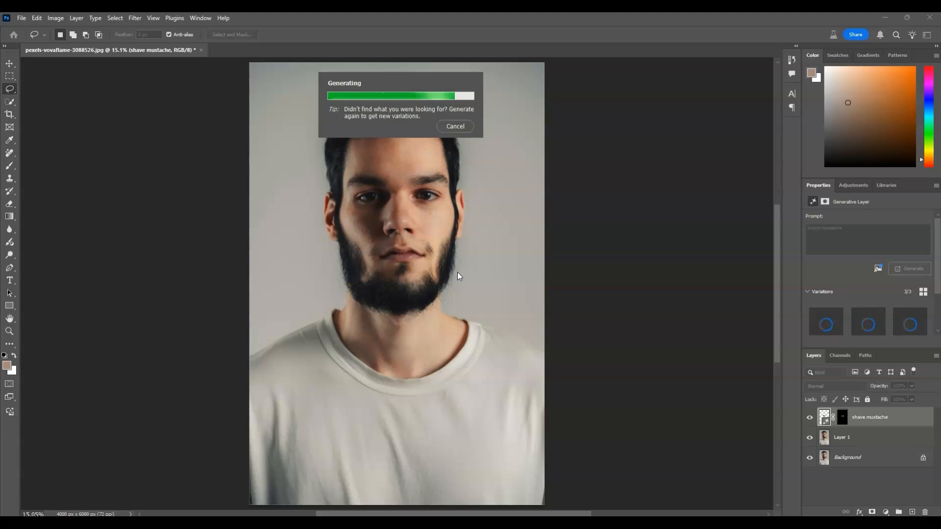
Compare the variations in grid view and generate one more batch
left_click(923, 292)
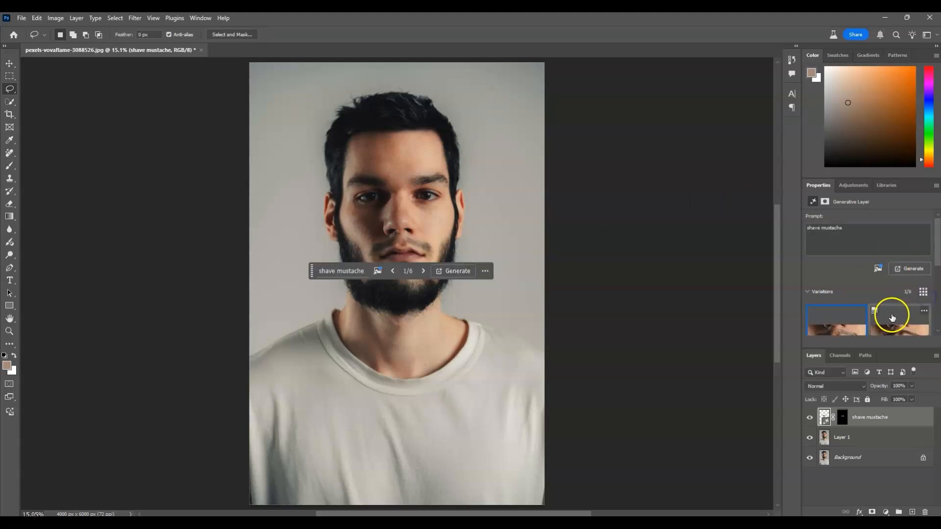
scroll(891, 318, "down", 1)
left_click(921, 283)
scroll(886, 315, "down", 1)
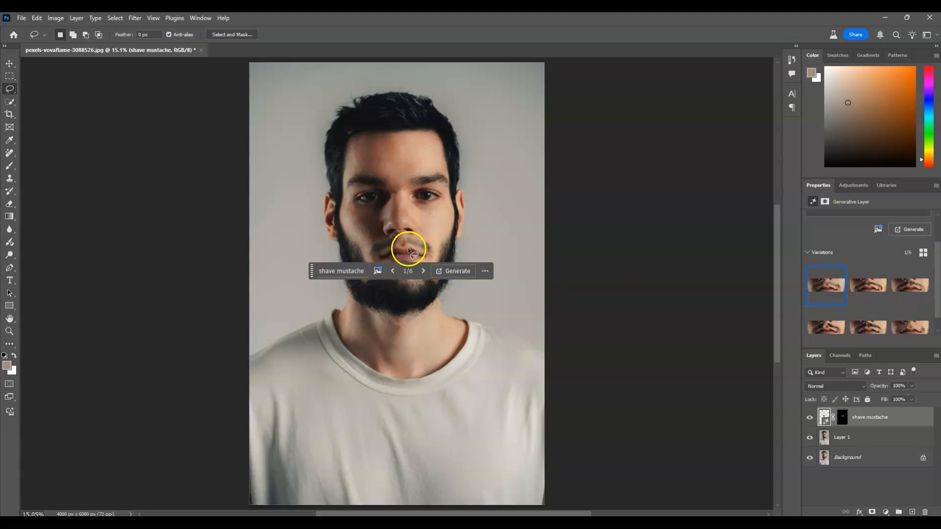
left_click(866, 288)
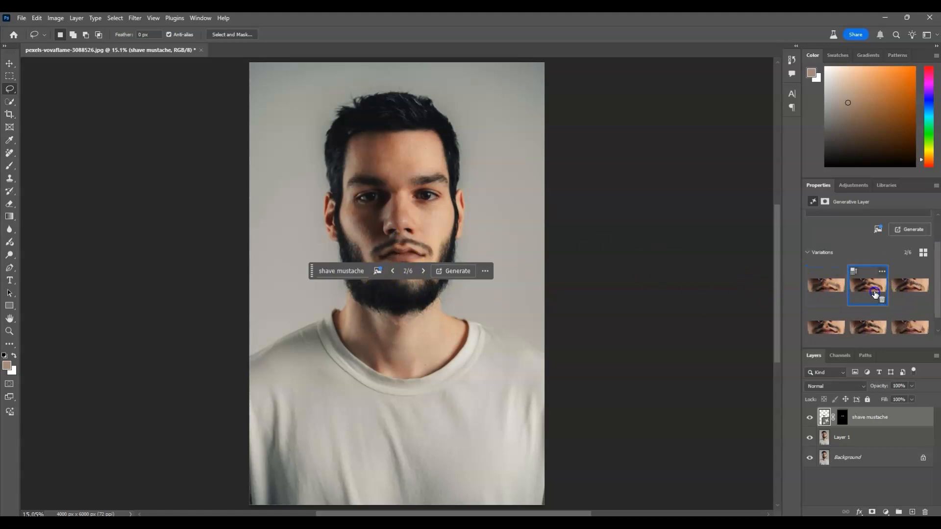
left_click(919, 271)
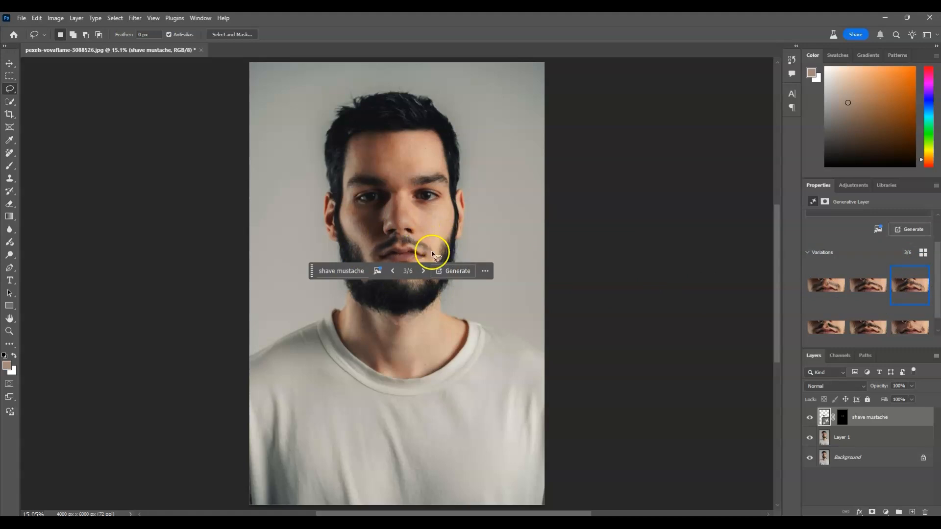
left_click(466, 271)
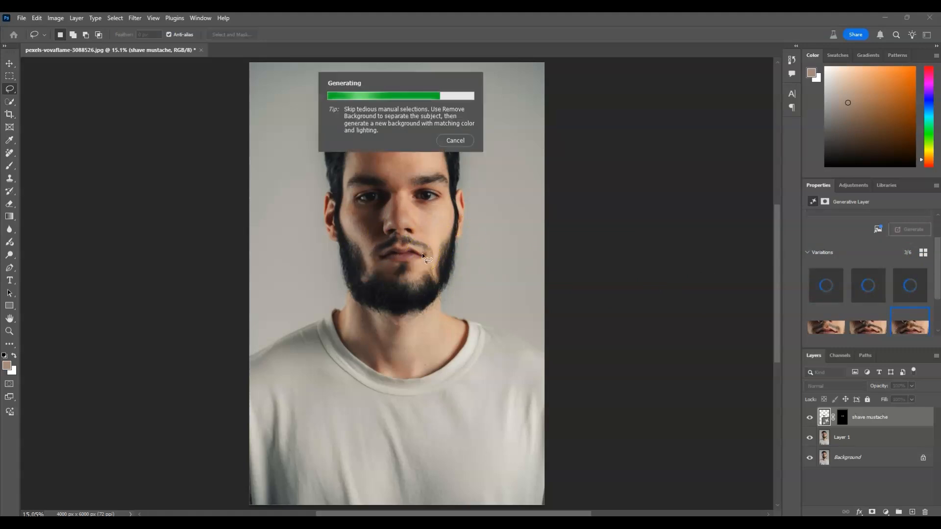
Choose the ninth variation for the shaved upper lip
left_click(880, 286)
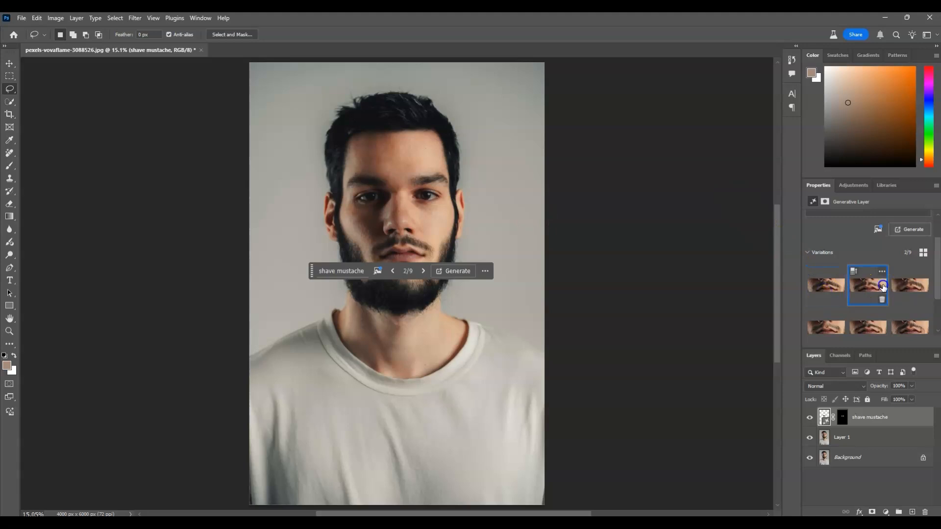
left_click(899, 288)
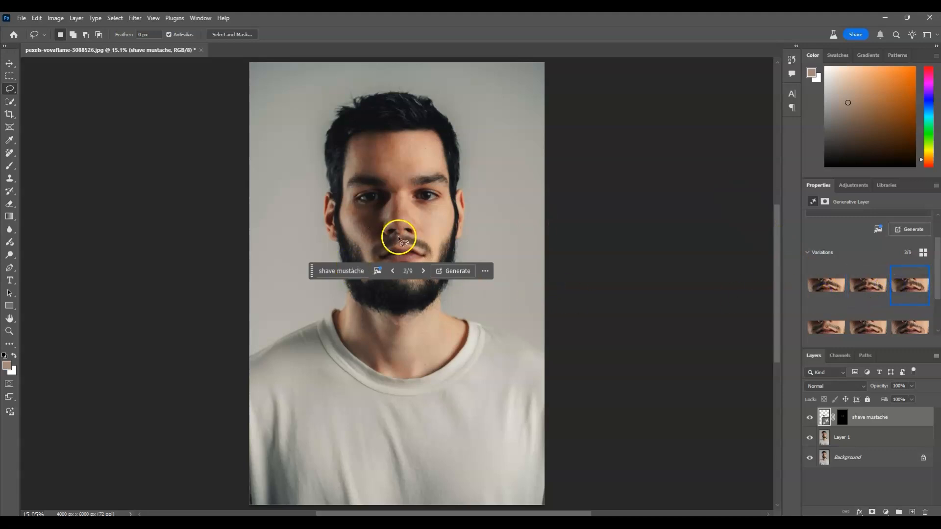
scroll(885, 298, "down", 1)
mouse_move(886, 297)
scroll(885, 298, "down", 3)
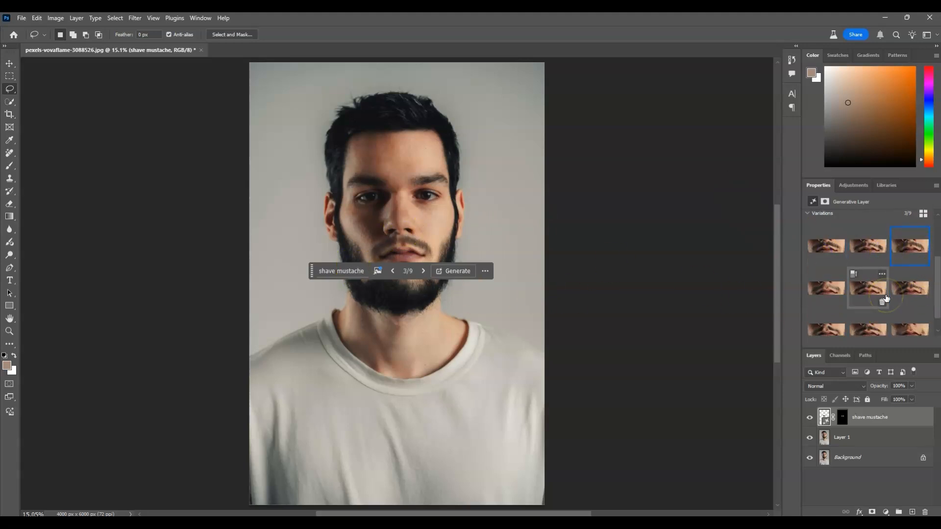
left_click(918, 314)
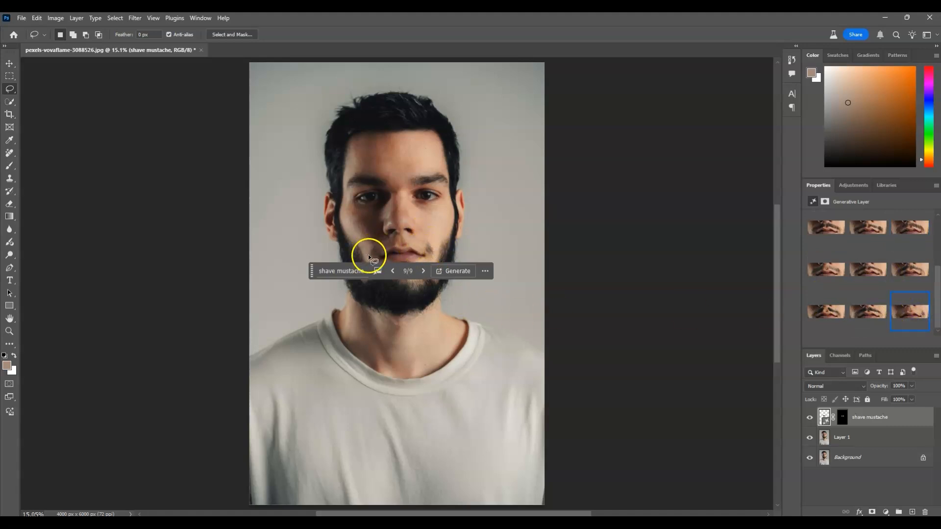
Rasterize the "shave mustache" generative layer
left_click(864, 489)
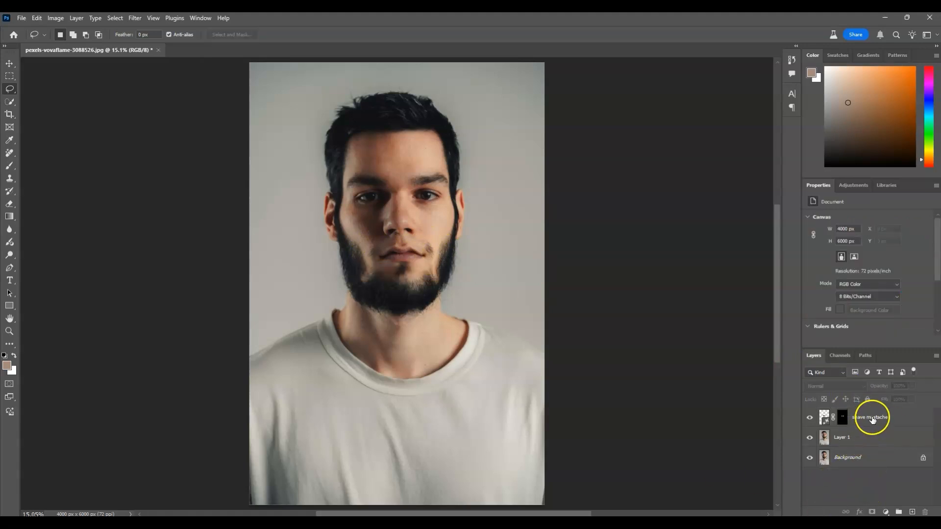
left_click(872, 420)
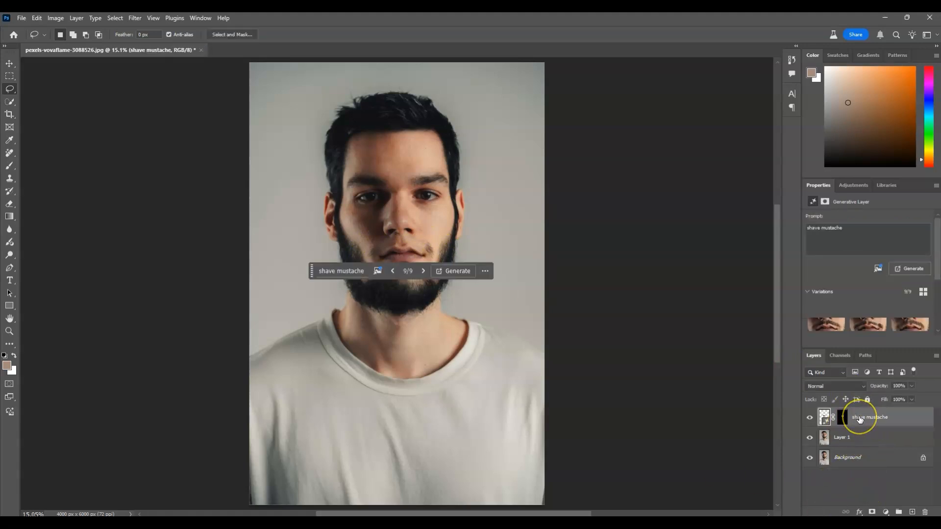
right_click(858, 416)
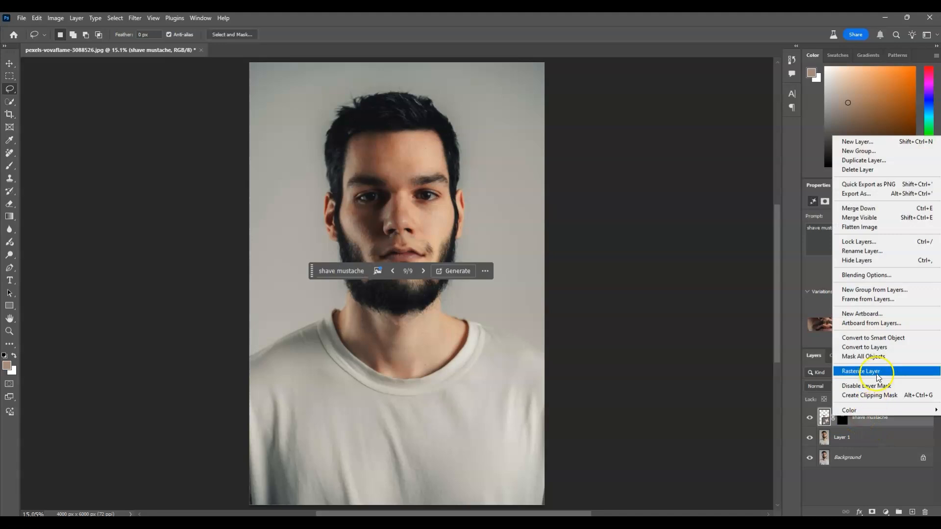
left_click(876, 373)
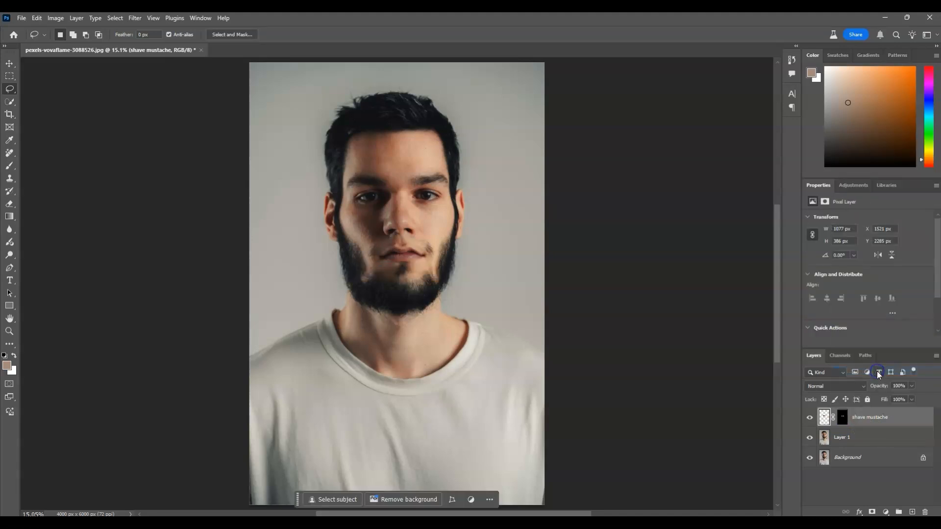
Merge the "shave mustache" layer with Layer 1
left_click(872, 417)
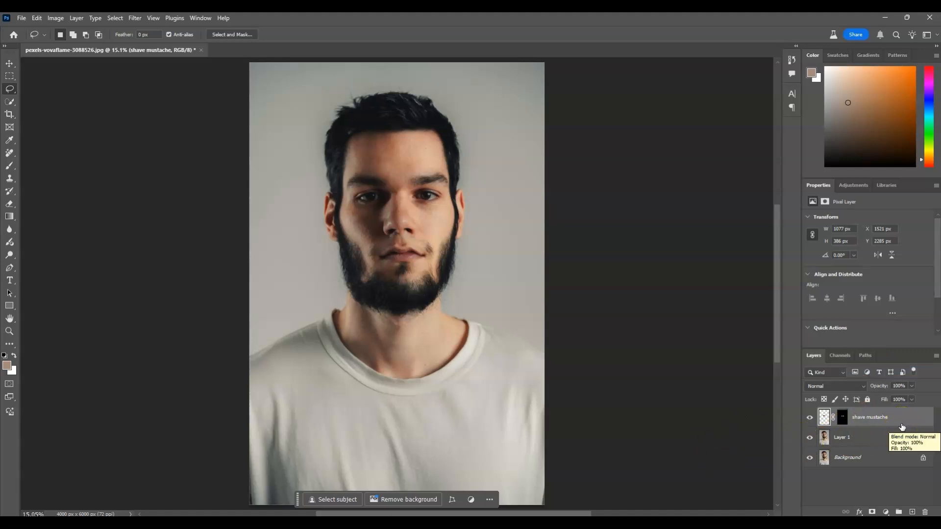
left_click(878, 436, "shift")
right_click(871, 435)
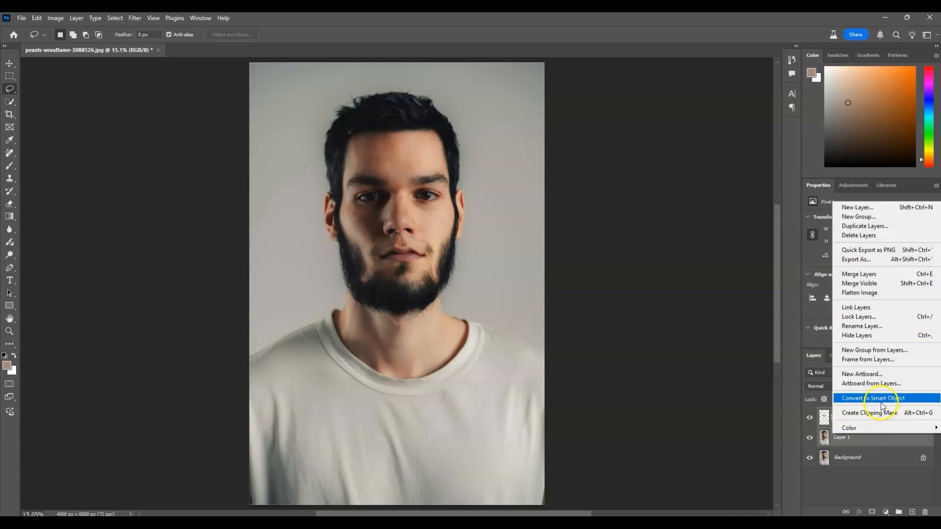
left_click(874, 278)
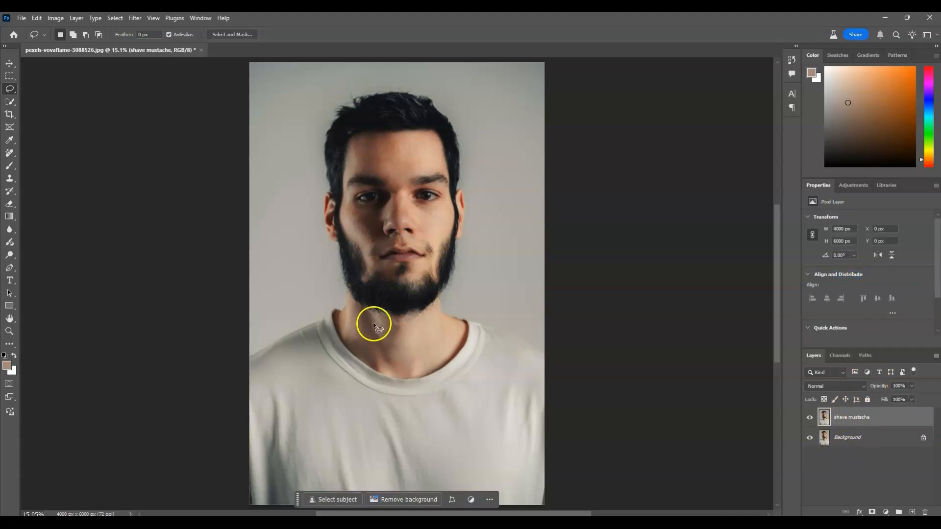
Paint out the leftover mustache stubble at both corners of the mouth with the Remove tool
left_click(9, 331)
left_click(406, 240)
left_click_drag(406, 240, 421, 239)
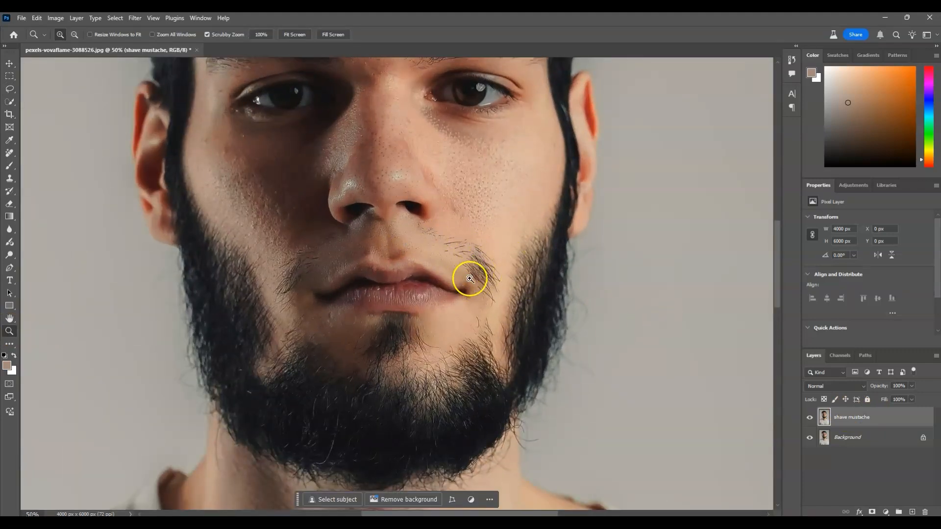
left_click(9, 156)
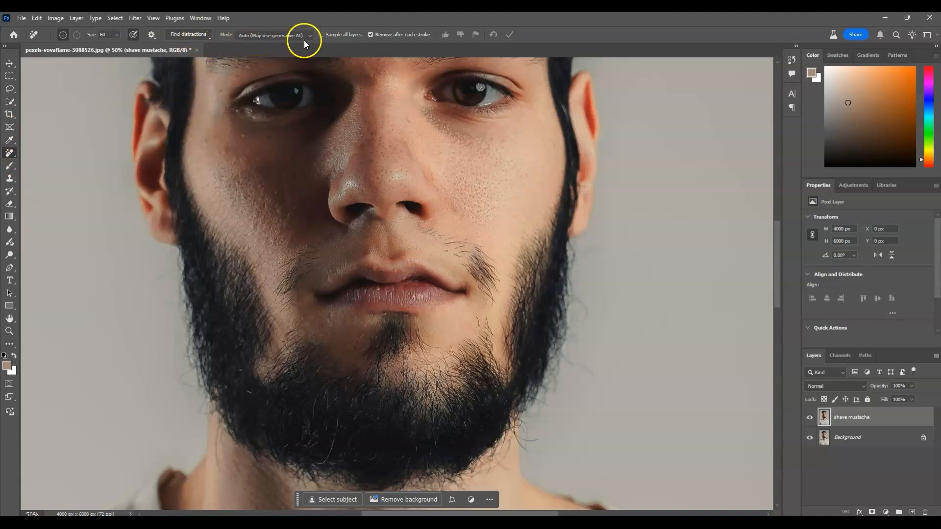
left_click_drag(455, 240, 483, 290)
left_click_drag(457, 248, 491, 294)
left_click(919, 450)
left_click_drag(444, 246, 494, 296)
mouse_move(297, 263)
left_mouse_down()
mouse_move(277, 307)
mouse_move(285, 263)
mouse_move(279, 312)
left_mouse_up()
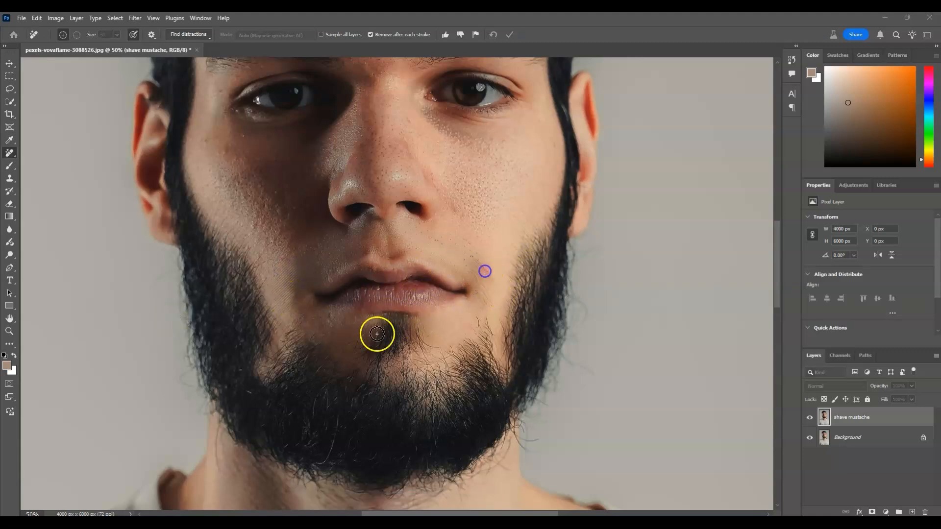
Lasso-select the beard around the jaw and chin, then Generative Fill it with the prompt "short beard"
left_click(9, 332)
left_click(298, 35)
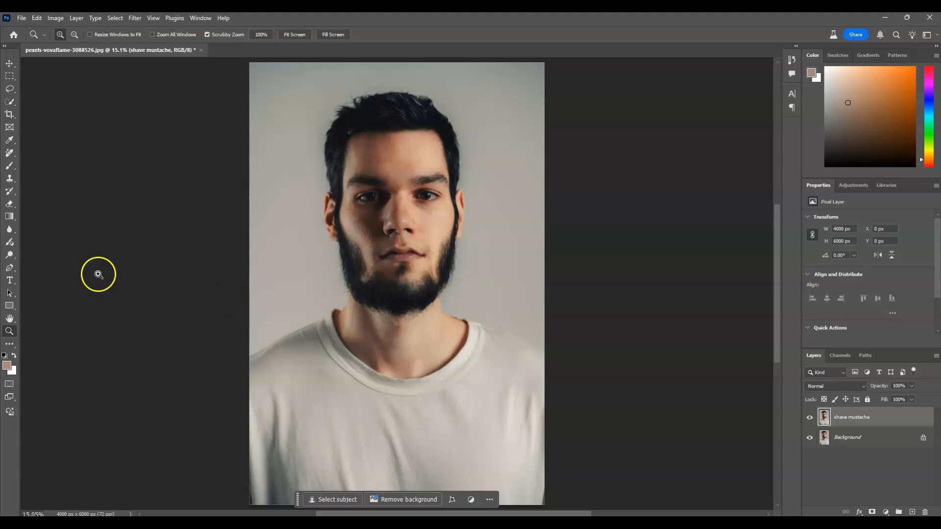
left_click(9, 89)
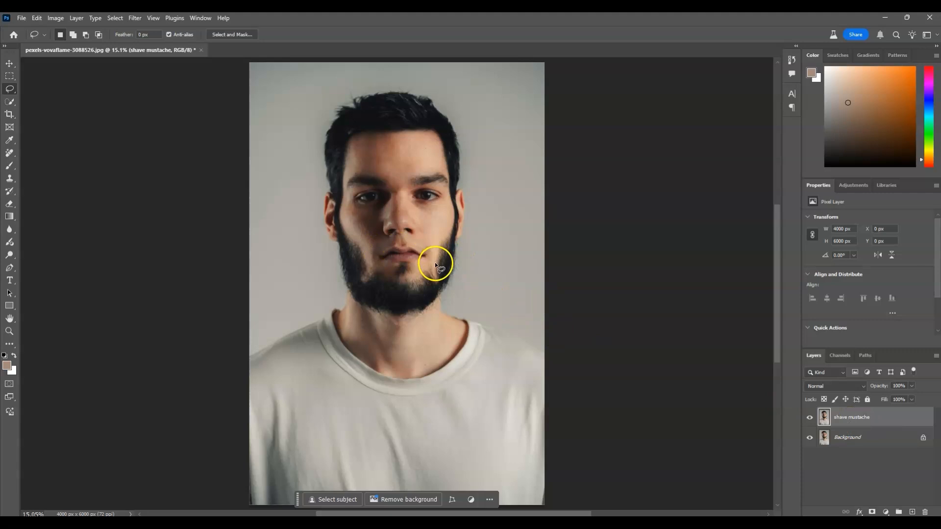
left_click_drag(436, 265, 435, 255)
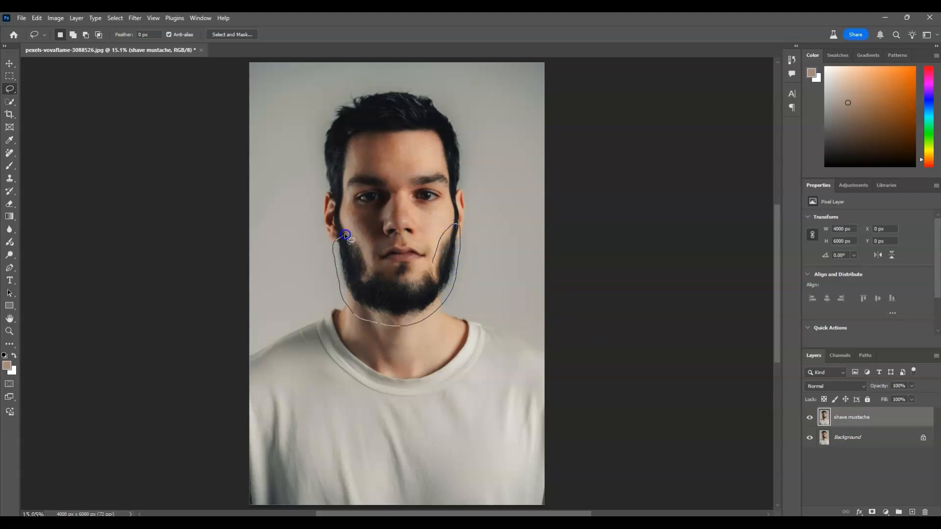
left_click_drag(431, 262, 430, 257)
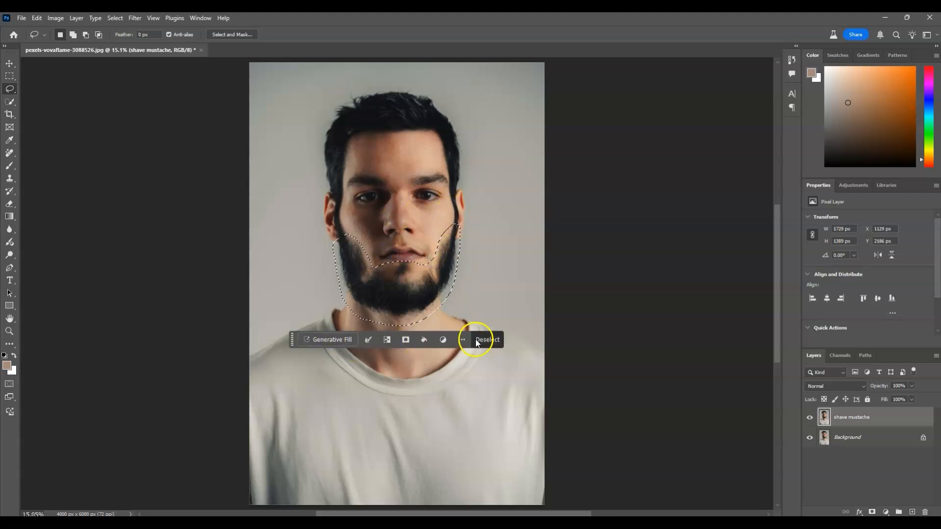
left_click(327, 343)
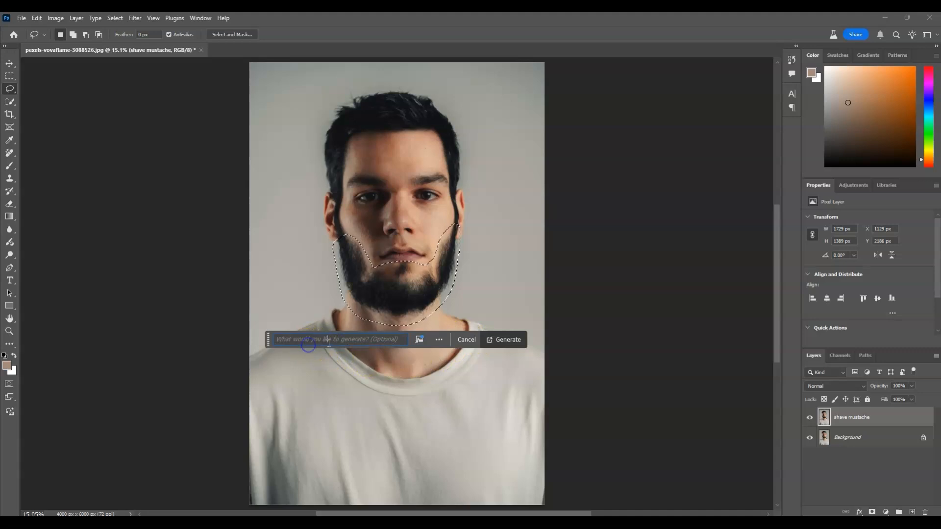
type("short beard")
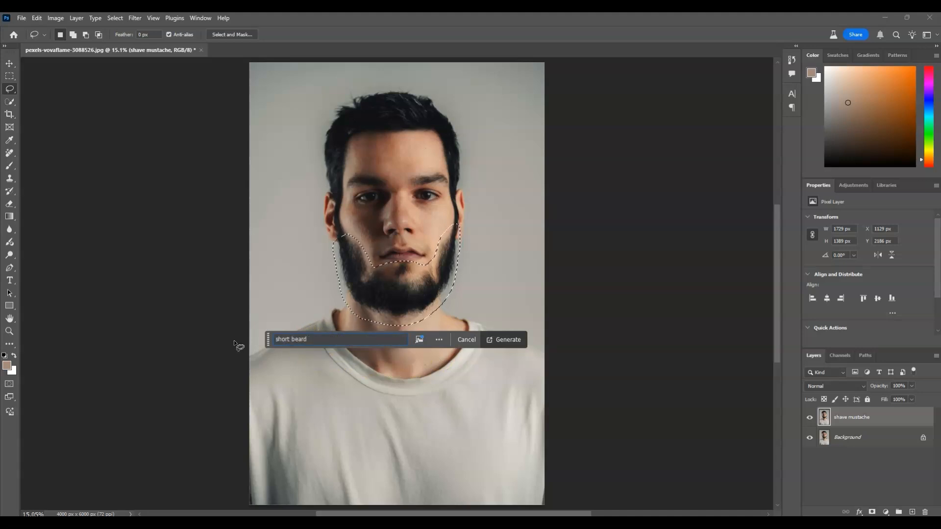
left_click(508, 339)
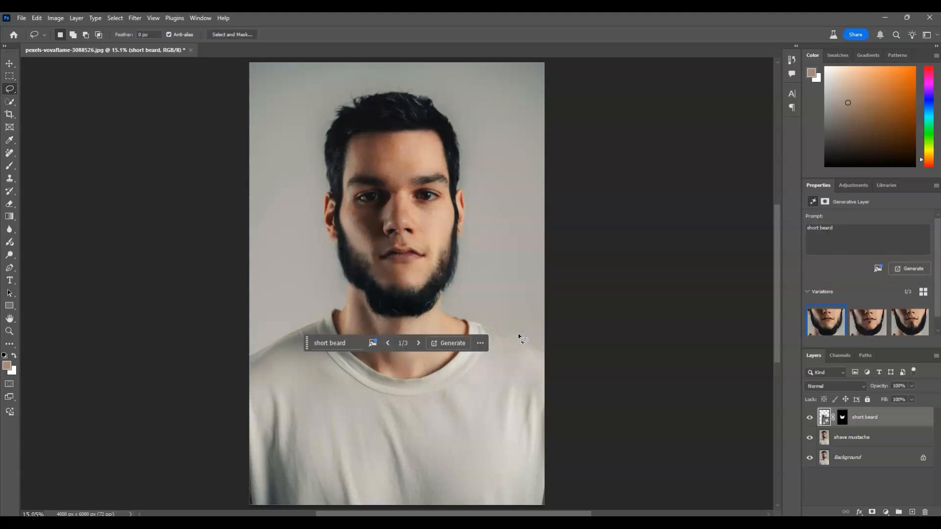
Choose the third variation for the short beard
left_click(406, 361)
left_click(867, 320)
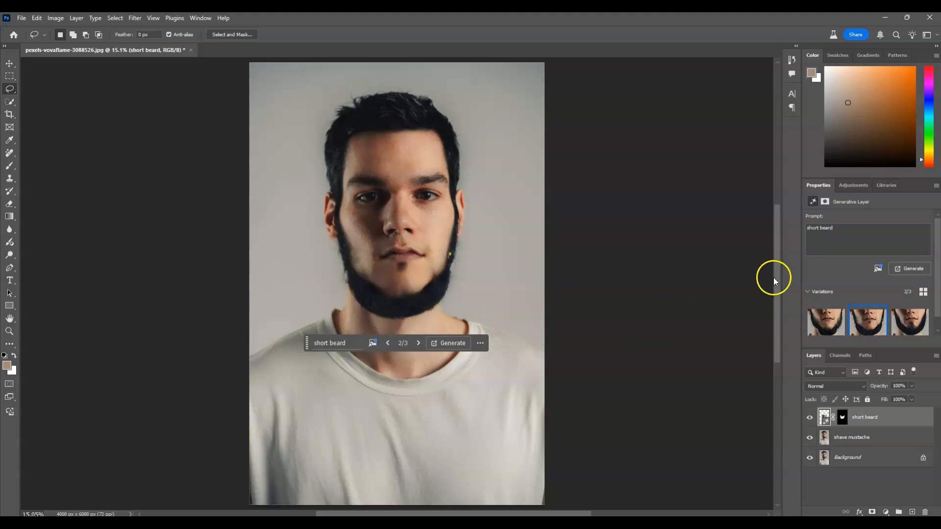
left_click(901, 327)
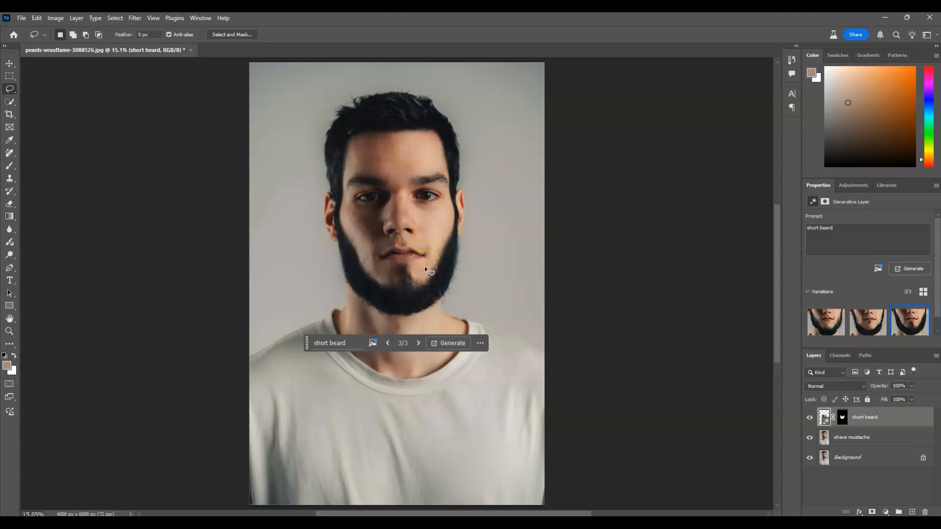
Rasterize the "short beard" generative layer
left_click(857, 493)
left_click(875, 420)
right_click(872, 422)
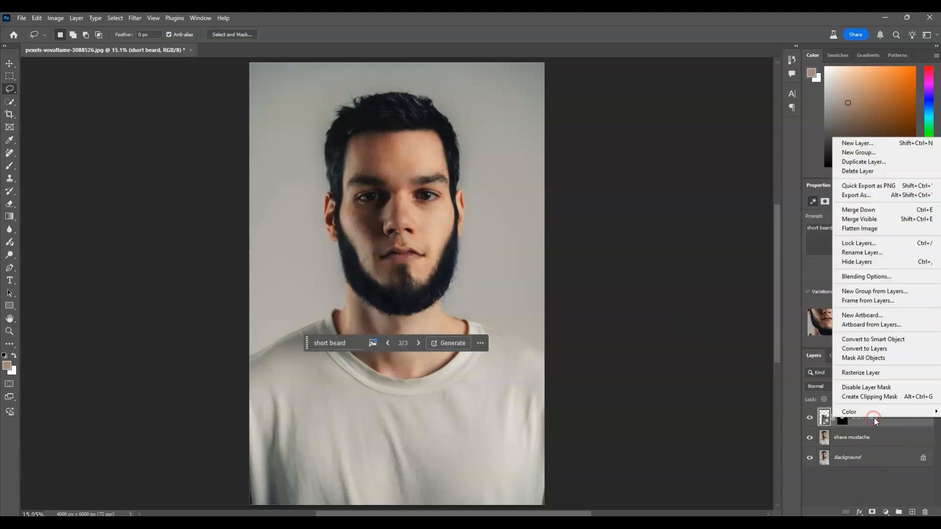
left_click(877, 375)
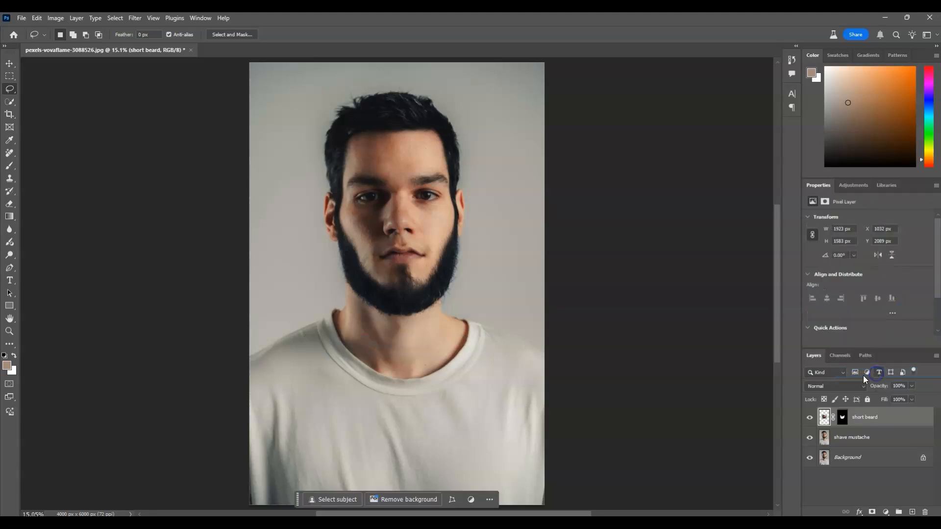
Merge the "short beard" layer with the "shave mustache" layer
left_click(868, 447, "ctrl")
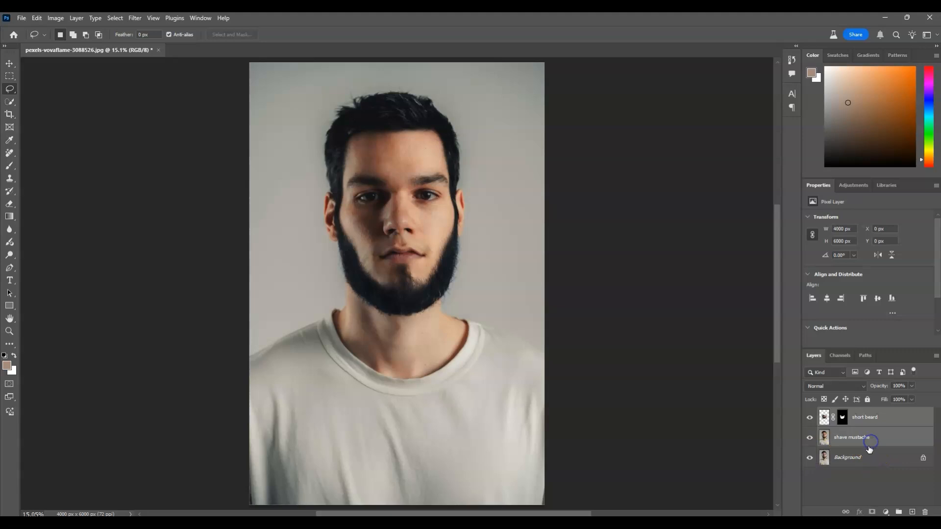
right_click(863, 438)
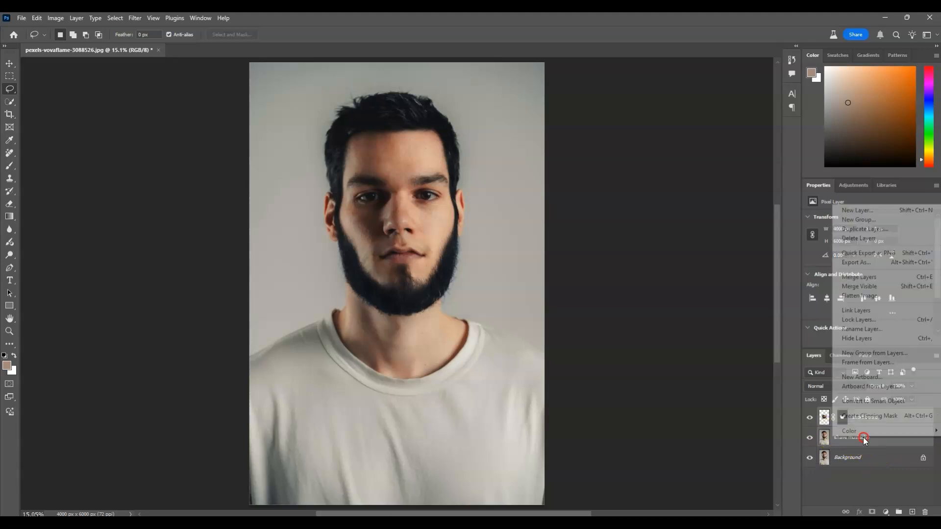
left_click(871, 278)
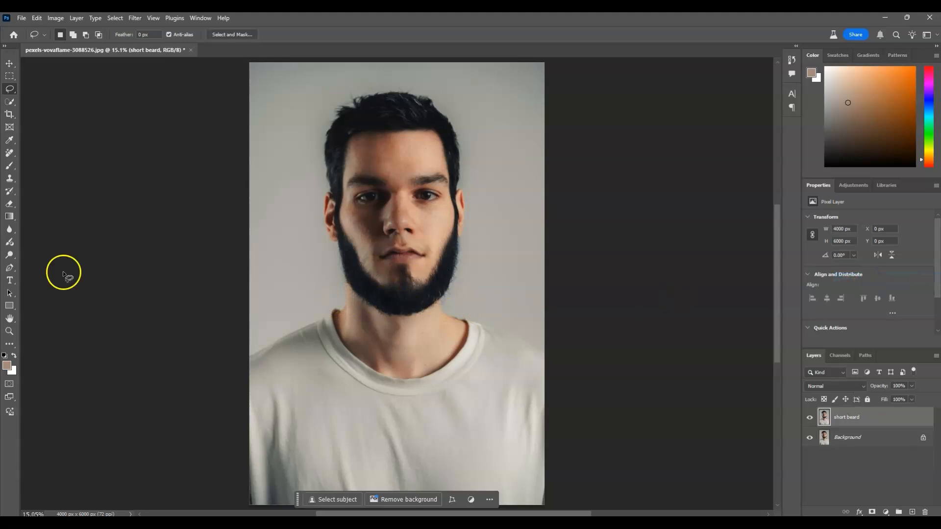
Paint out stray beard hairs along the jaw and neck edges with the Remove tool
left_click(10, 331)
left_click(448, 255)
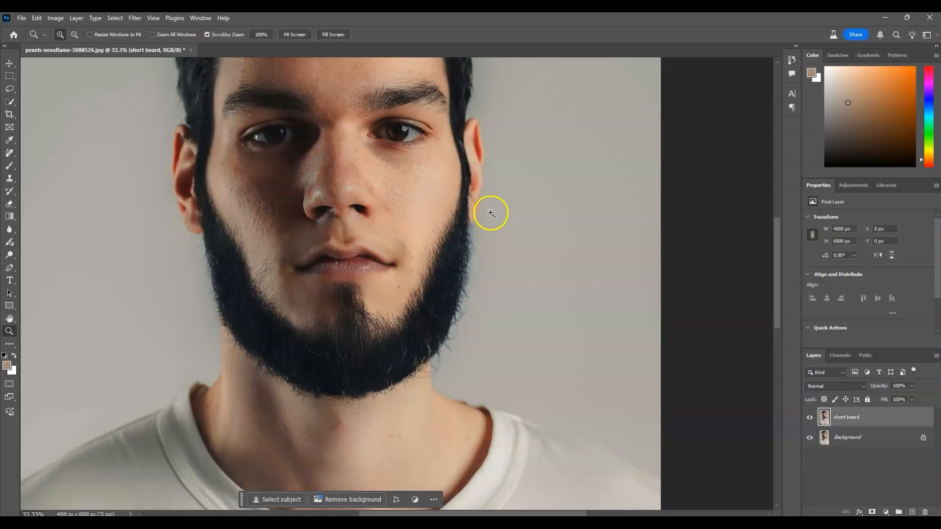
left_click(866, 418)
left_click(8, 154)
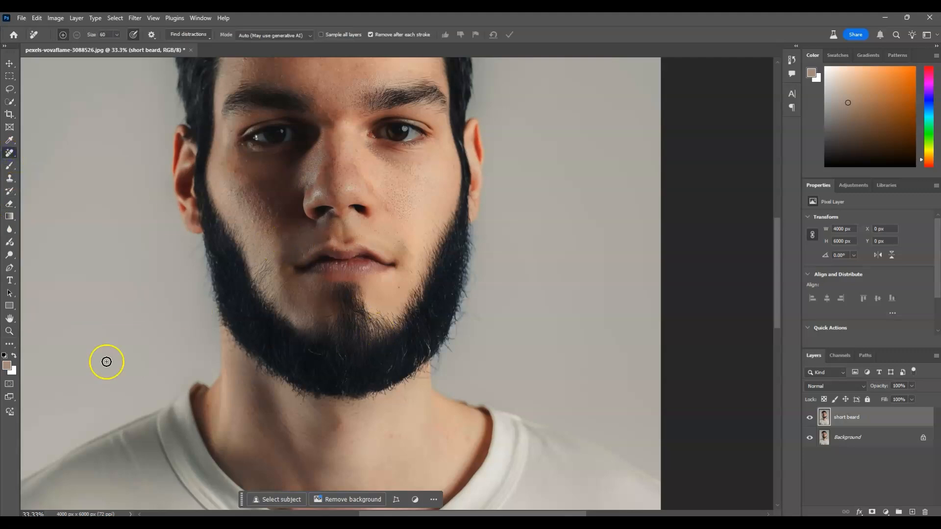
left_click_drag(197, 245, 193, 277)
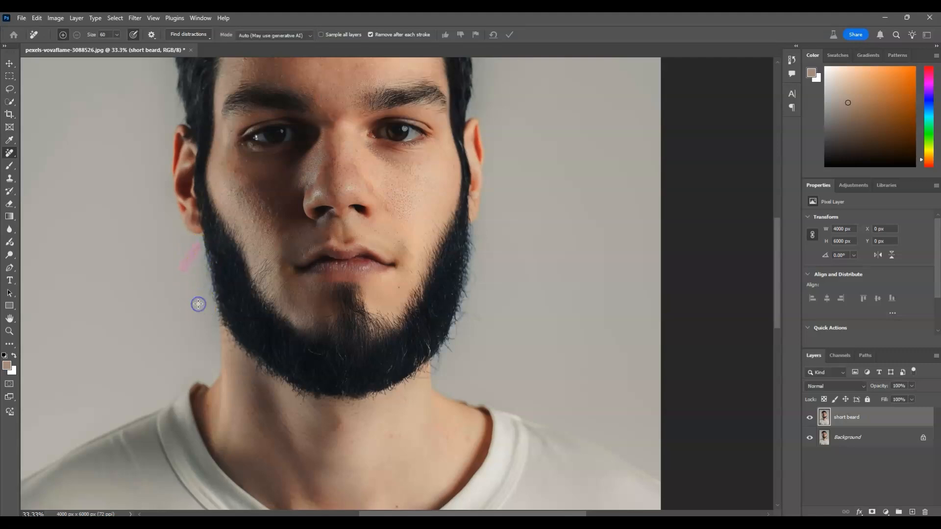
left_click_drag(215, 315, 283, 405)
mouse_move(399, 388)
left_mouse_down()
mouse_move(429, 367)
mouse_move(429, 390)
mouse_move(436, 366)
mouse_move(424, 385)
mouse_move(422, 377)
mouse_move(448, 345)
mouse_move(439, 361)
mouse_move(476, 250)
mouse_move(473, 224)
mouse_move(309, 302)
mouse_move(288, 283)
mouse_move(406, 317)
mouse_move(434, 235)
left_mouse_up()
left_click_drag(434, 358, 427, 372)
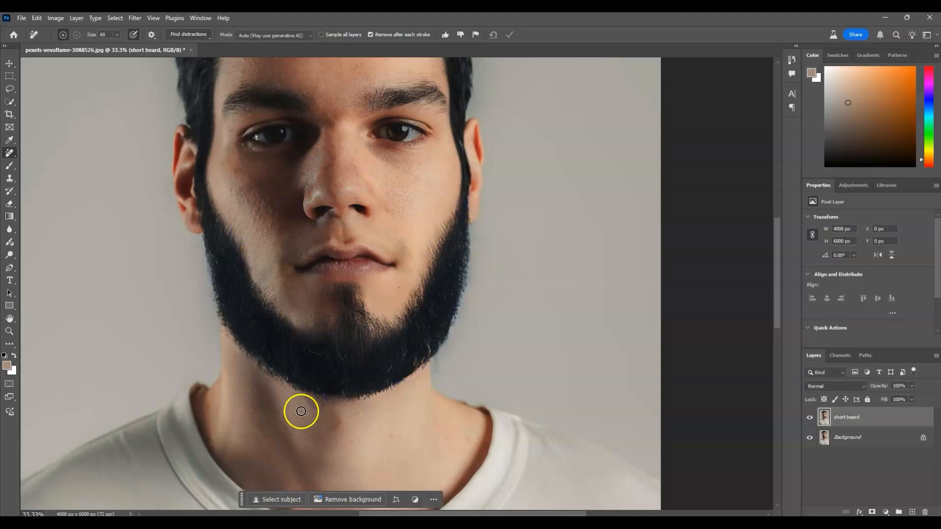
Compare the edited portrait with the original by toggling the "short beard" layer's visibility
scroll(367, 361, "up", 3)
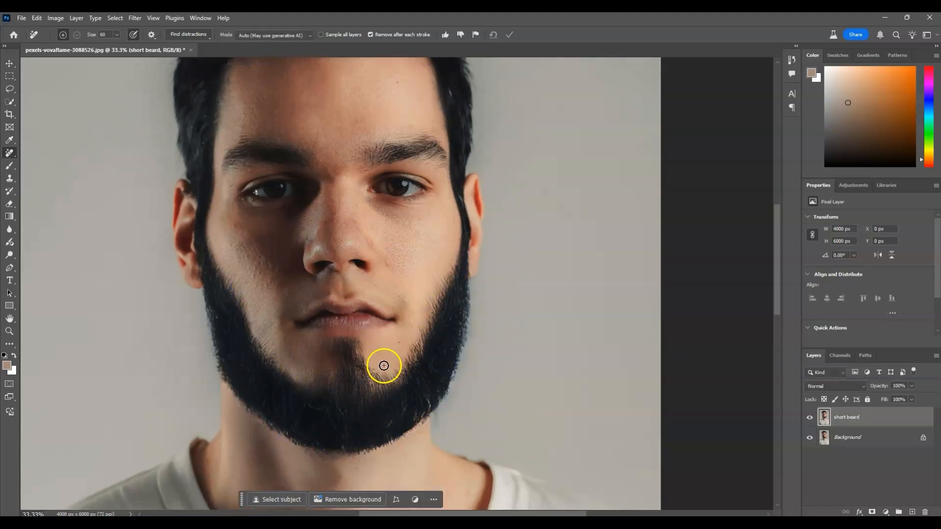
left_click(9, 332)
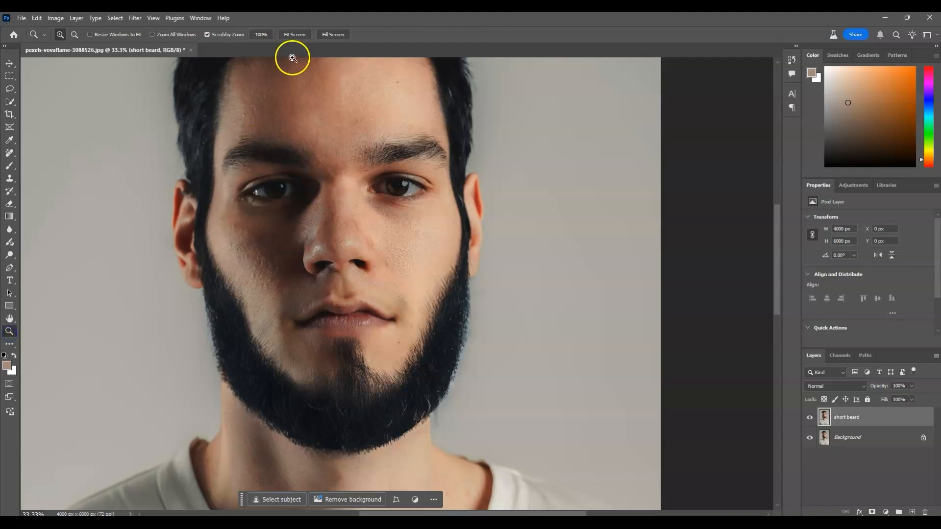
left_click(299, 35)
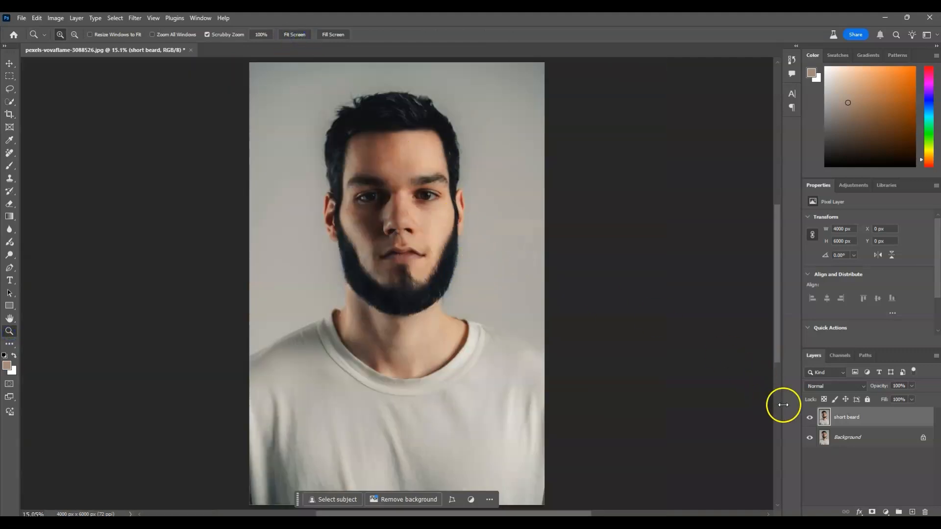
left_click(844, 439)
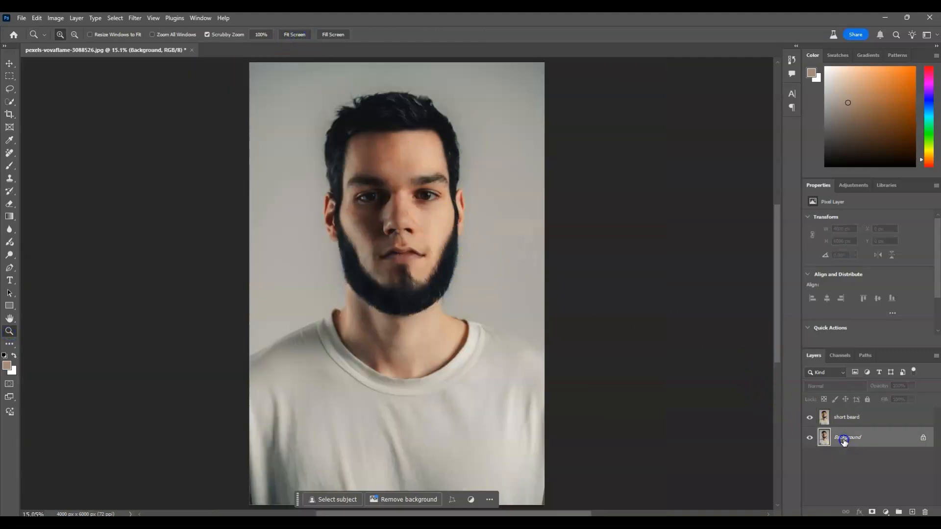
left_click(810, 417)
left_click(810, 417)
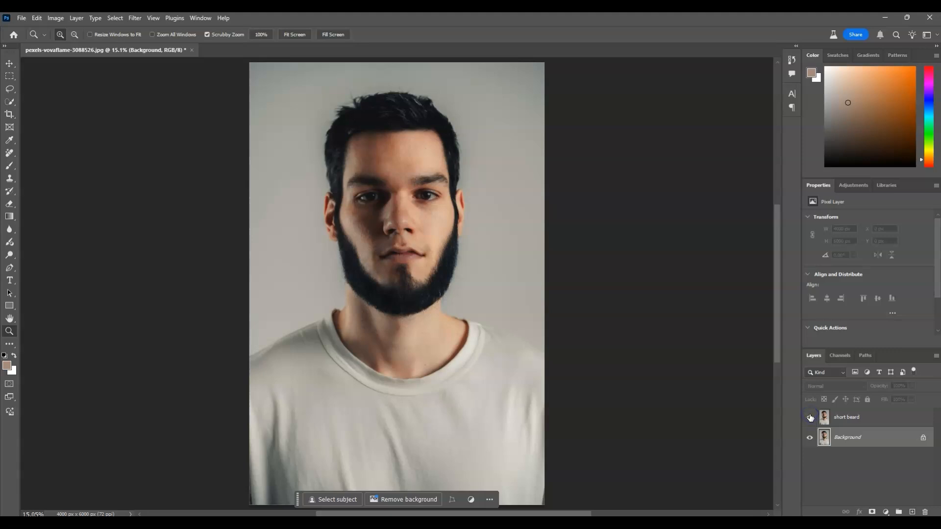